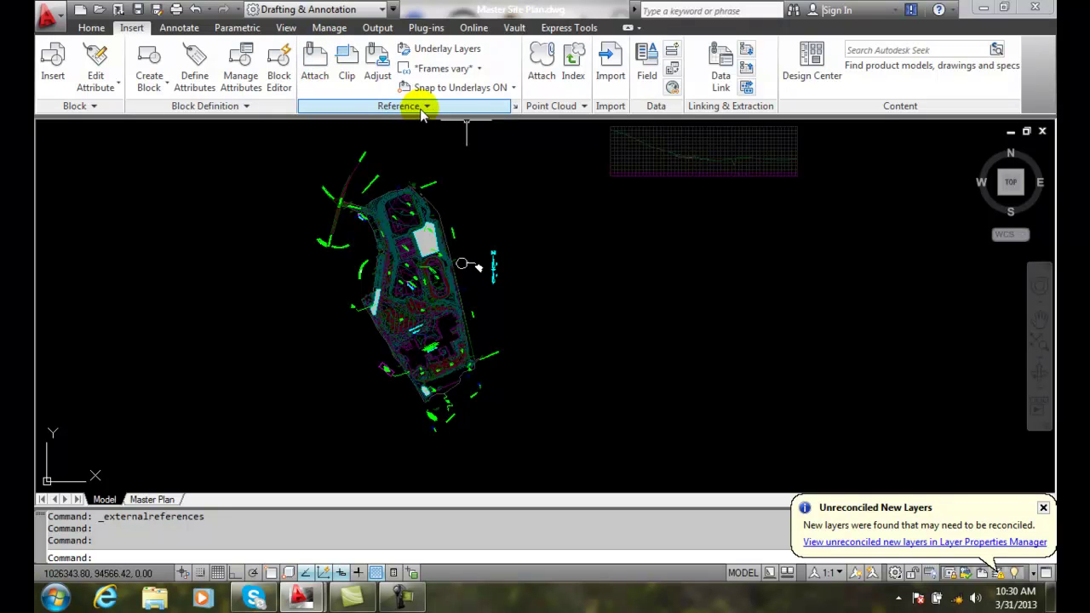
Choose PB-EX41.dwg as the external reference file to attach.
left_click(324, 85)
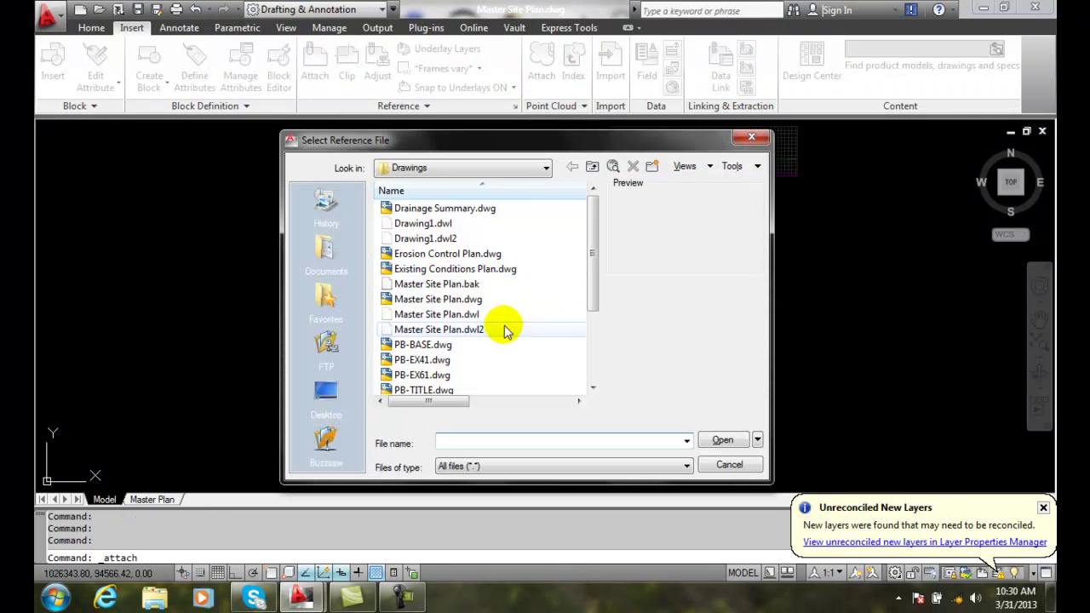
left_click(423, 361)
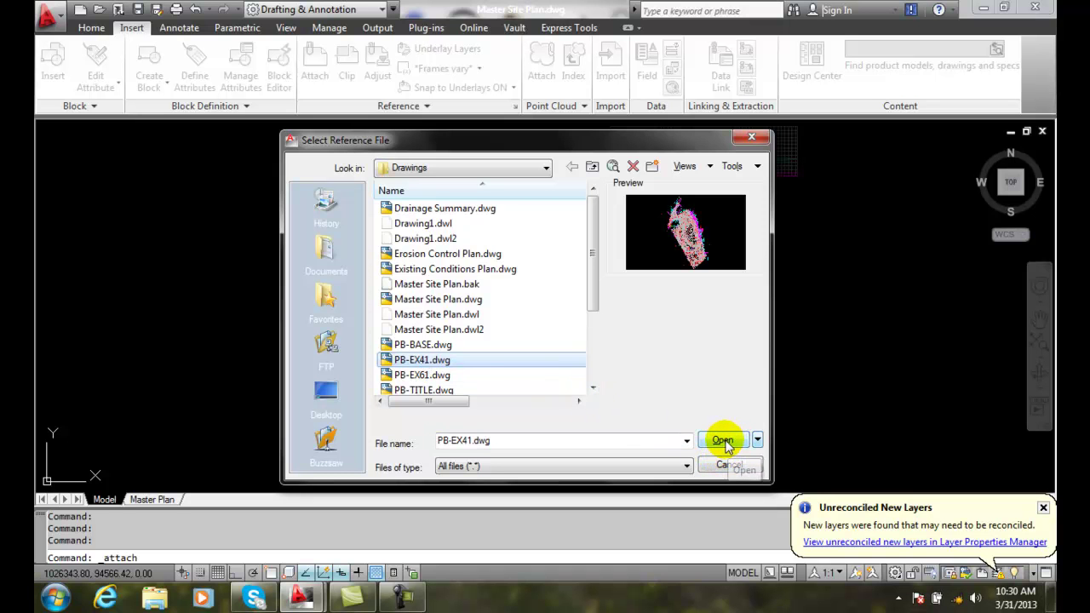
Open PB-EX41.dwg into the Attach External Reference dialog, keeping type Attachment.
left_click(722, 440)
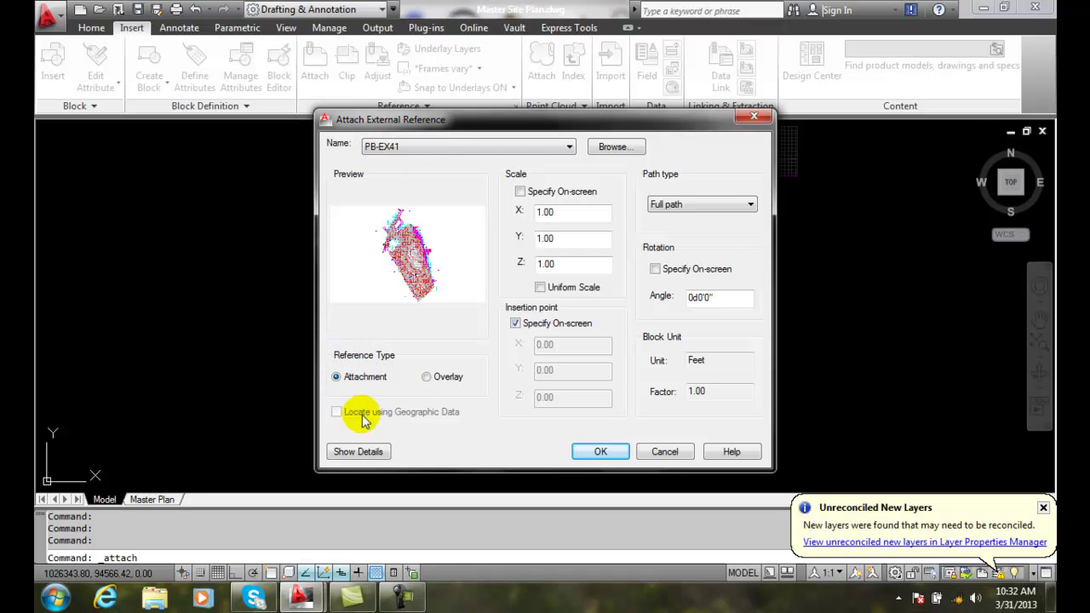
Confirm the PB-EX41 attachment and place it at insertion point 0,0.
left_click(584, 455)
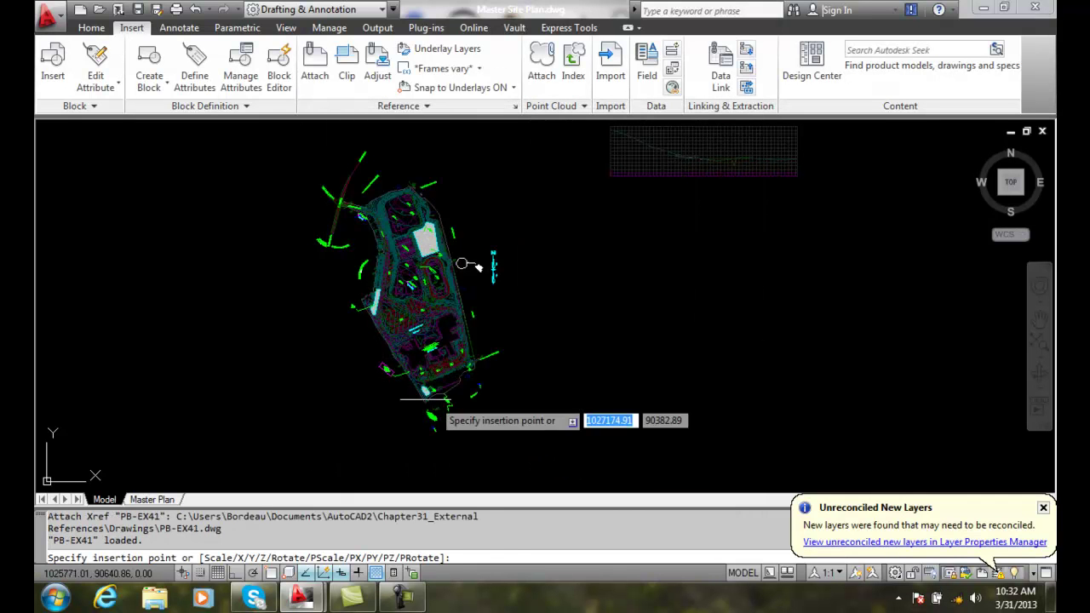
type("0,0")
key("Return")
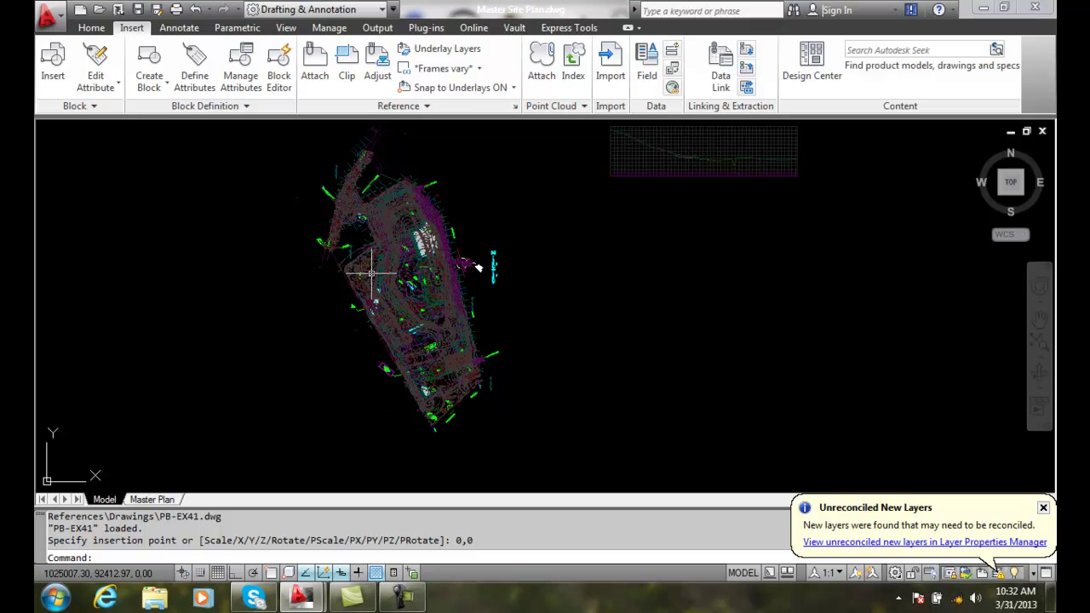
Select PB-EX61.dwg as a second reference and open its attach options.
left_click(315, 70)
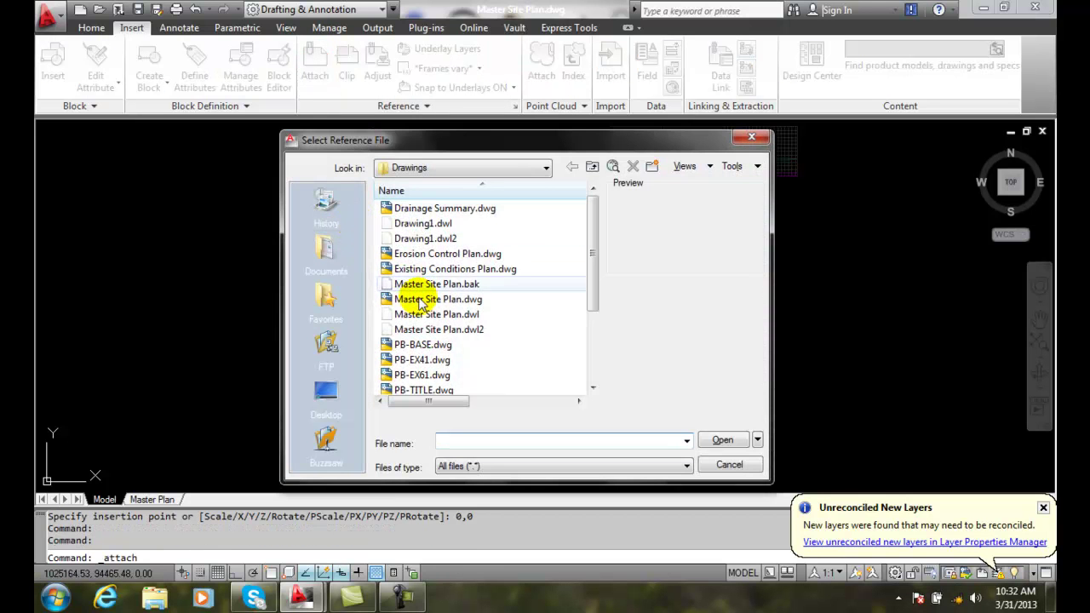
left_click(430, 374)
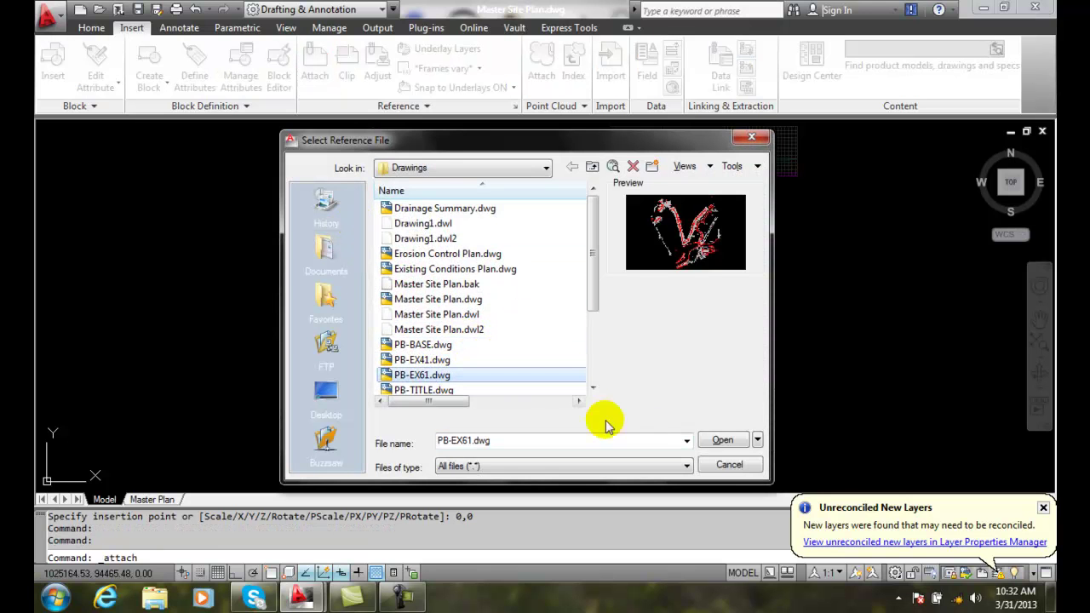
left_click(723, 440)
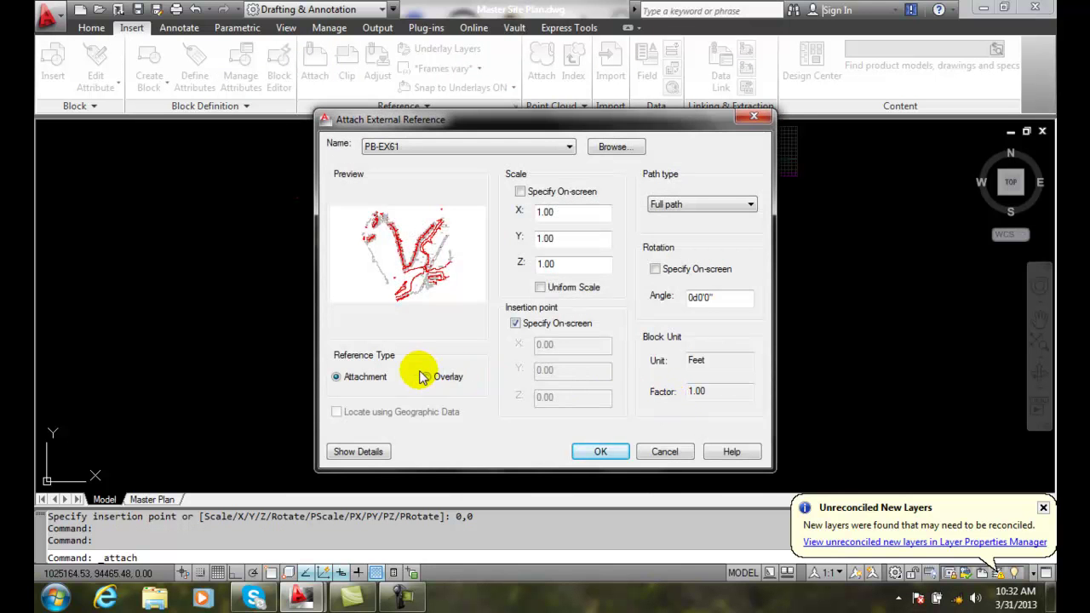
Switch PB-EX61's reference type from Attachment to Overlay.
left_click(426, 379)
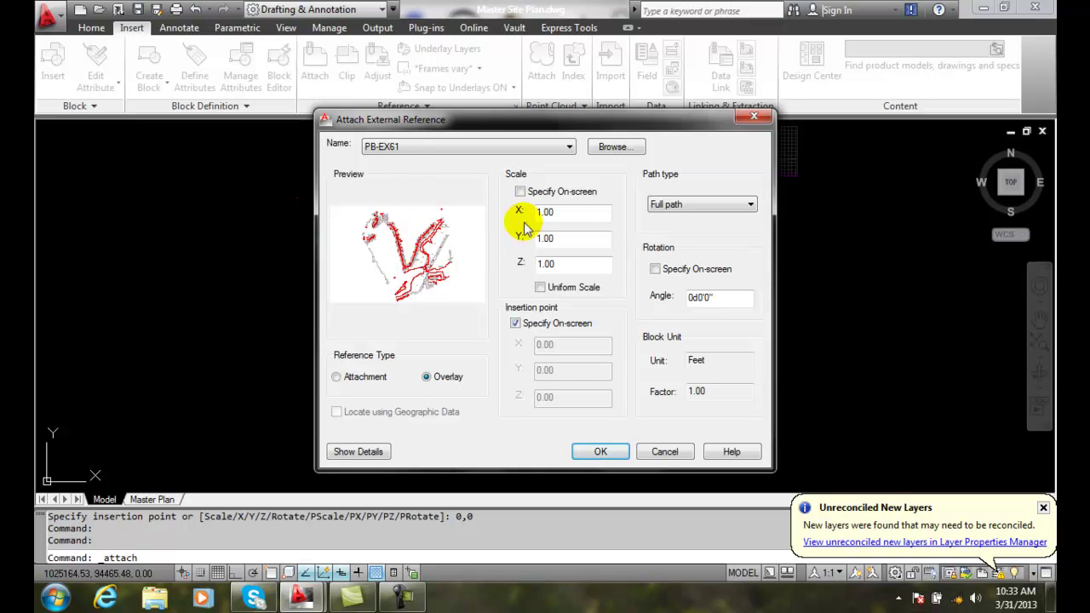
left_click(387, 147)
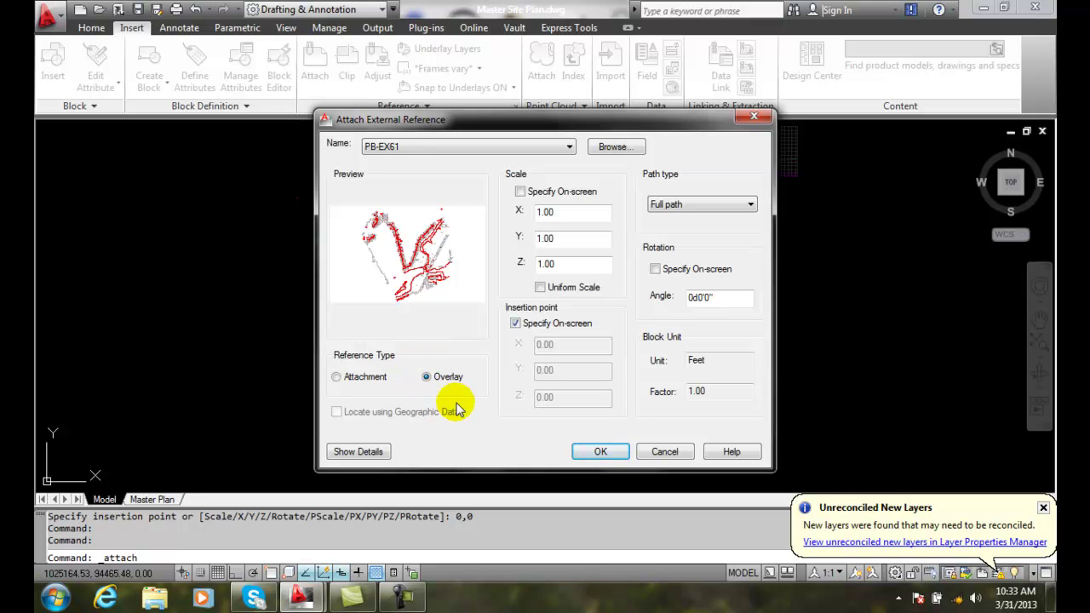
Confirm the PB-EX61 overlay and place it at insertion point 0,0.
left_click(600, 452)
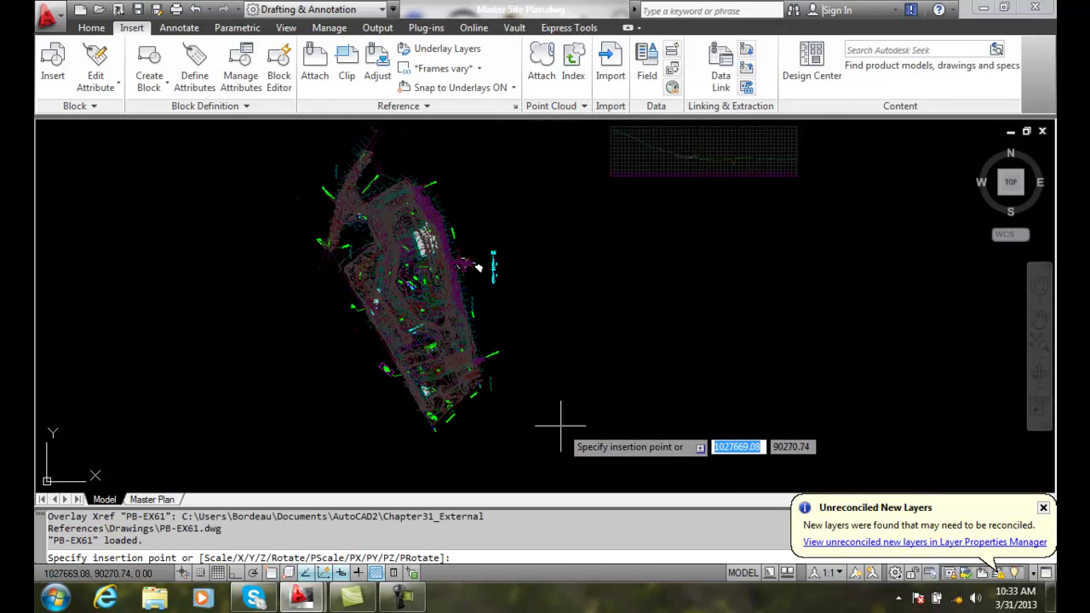
type("0,0")
key("Return")
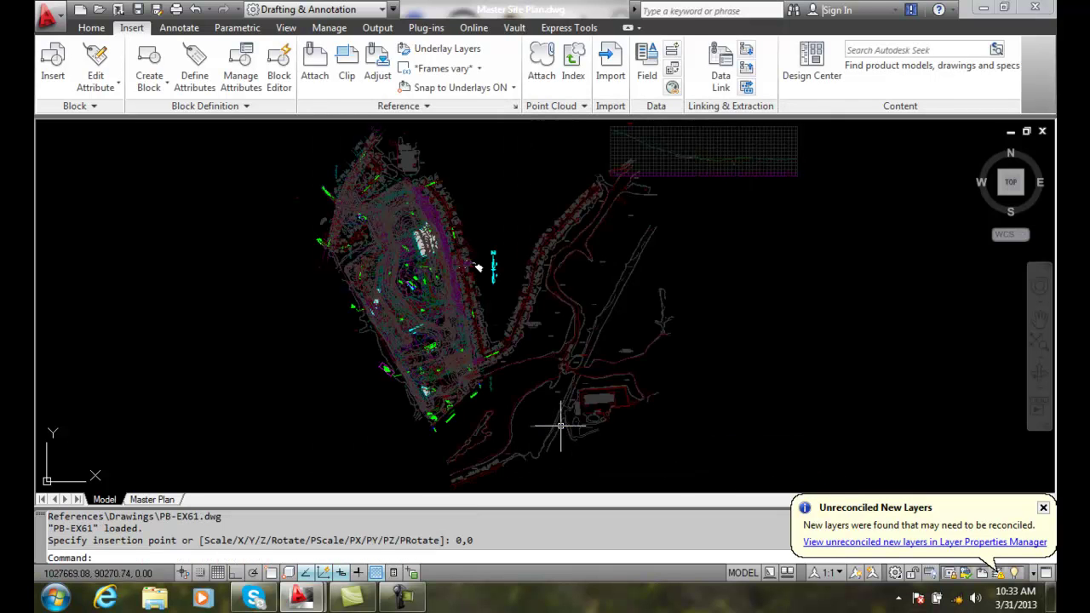